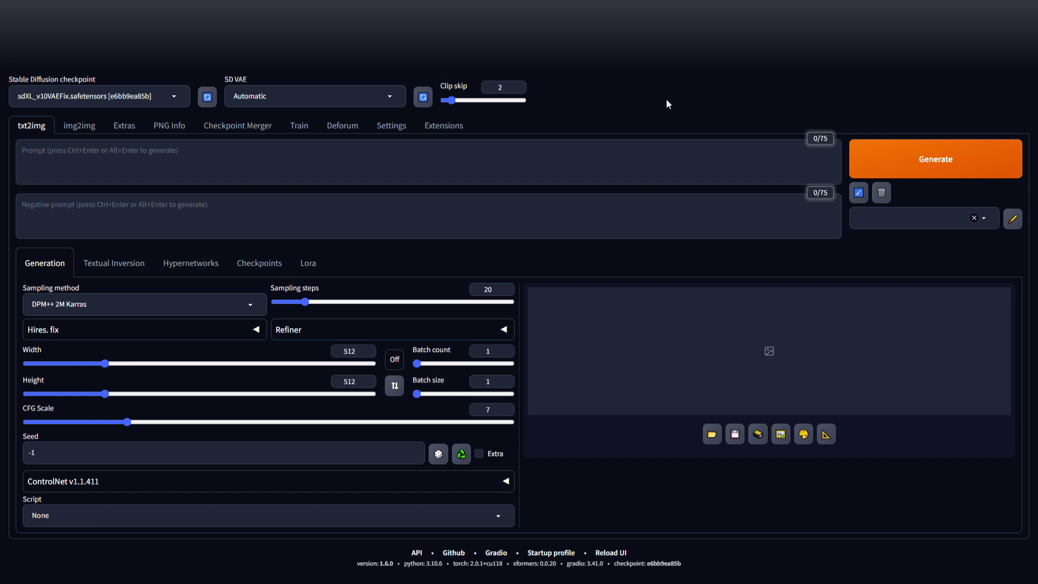
Check the checkpoint list and keep sdXL_v10VAEFix.safetensors selected
click(174, 96)
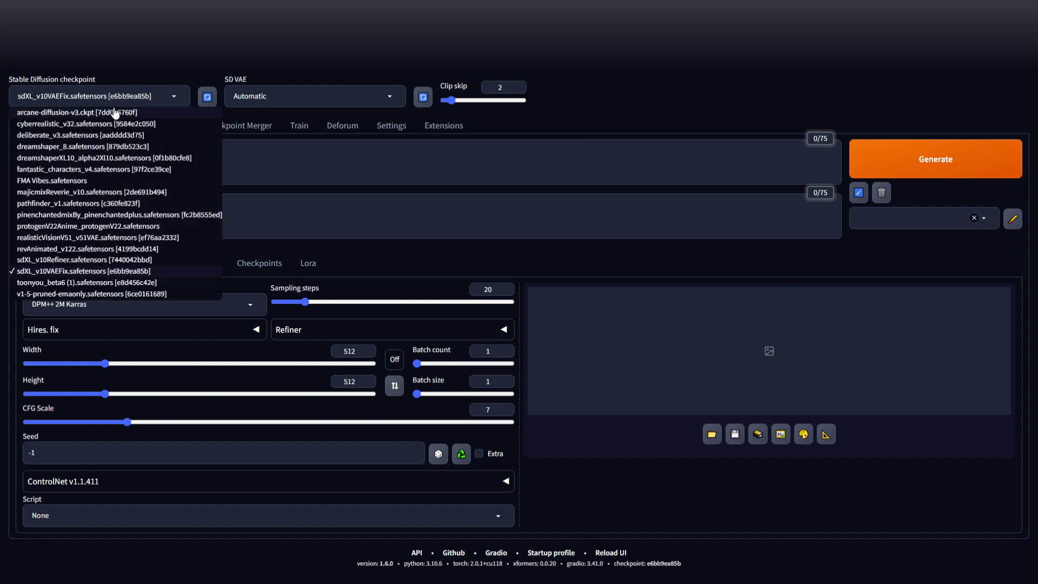
click(119, 76)
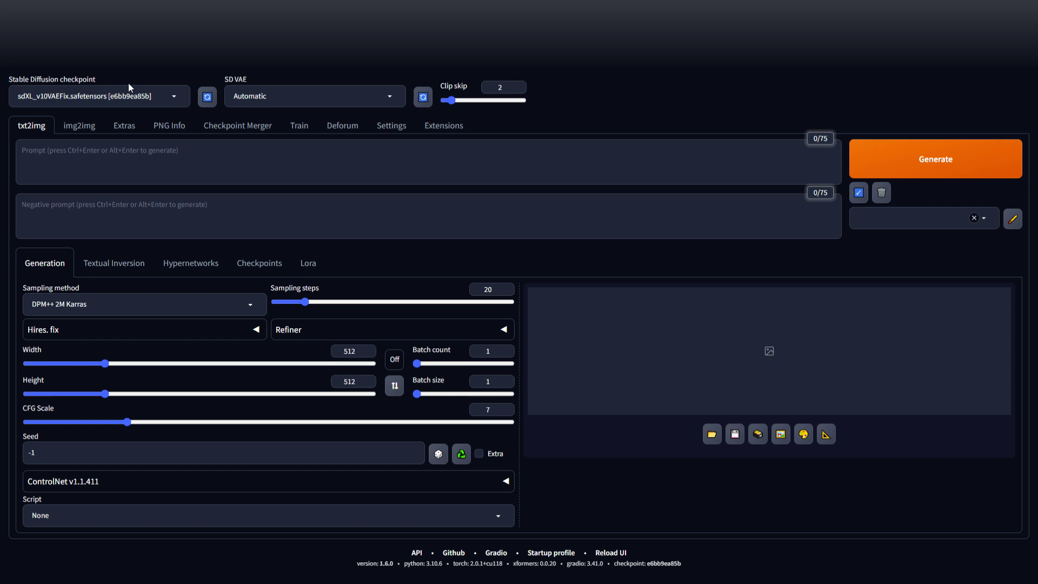
click(128, 96)
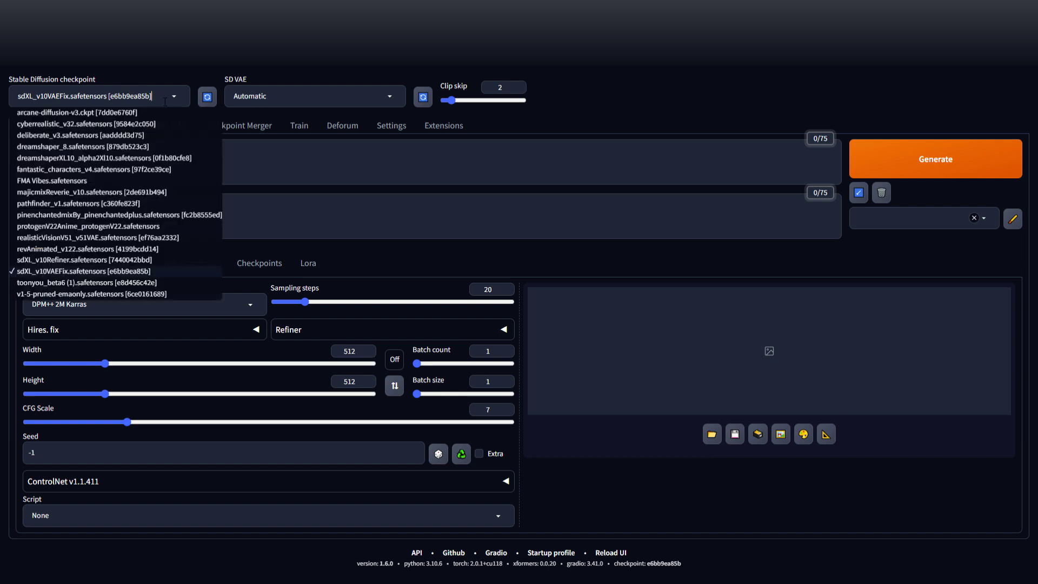
click(60, 271)
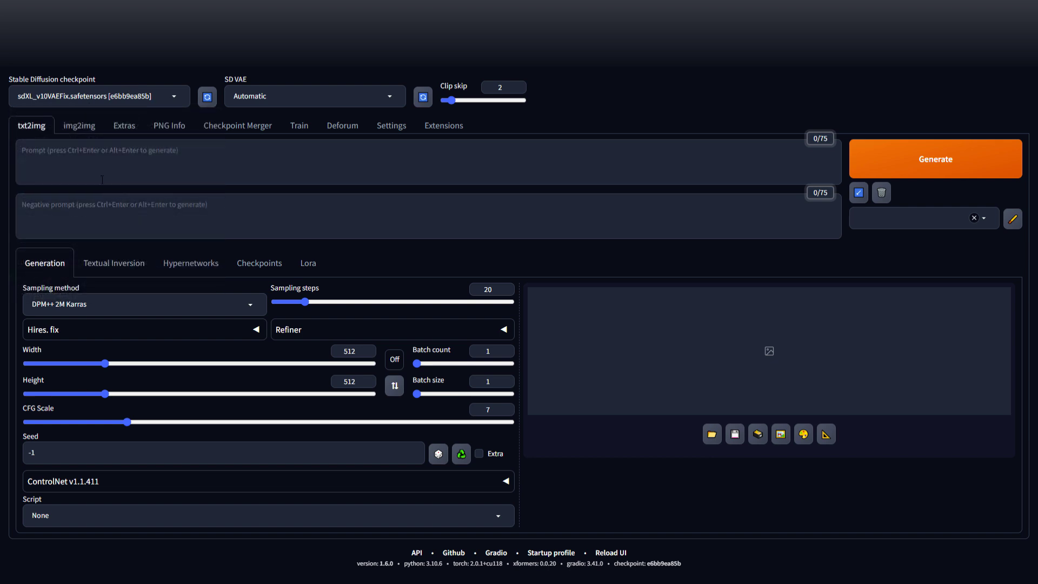
click(200, 162)
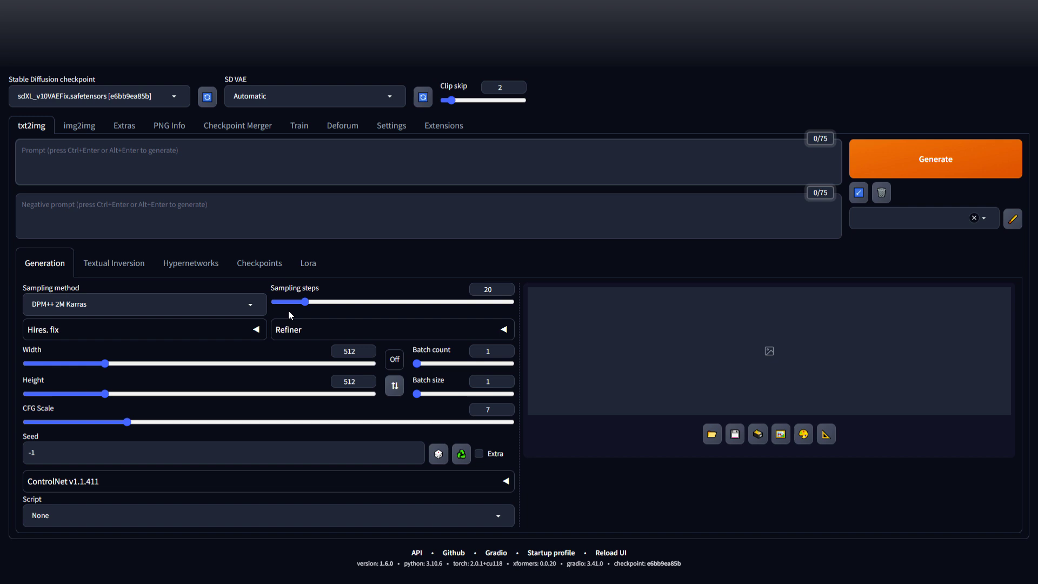
Set width and height to 1024 and batch size to 2
drag(362, 352, 332, 353)
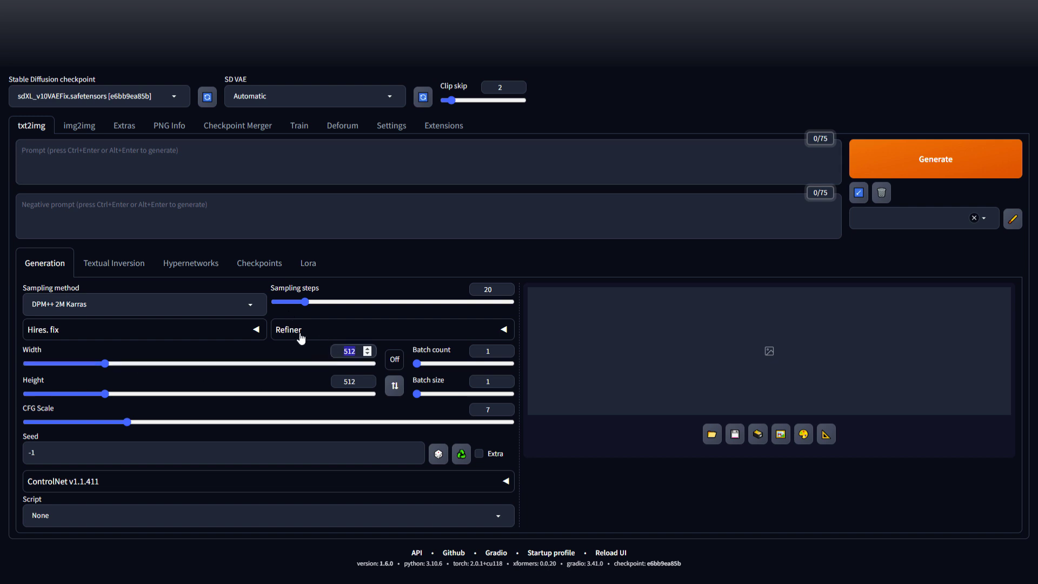
text(1024)
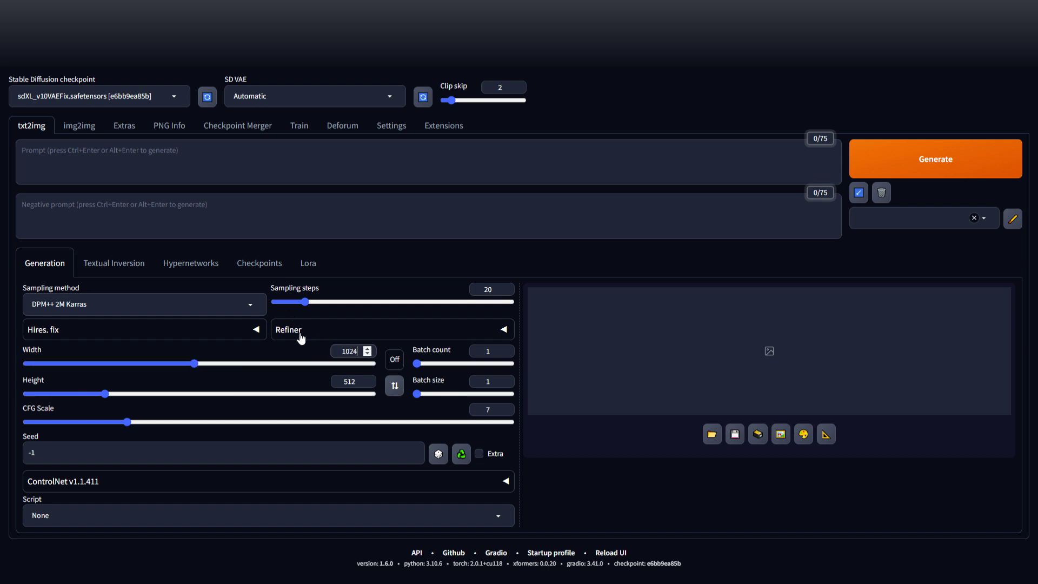
drag(361, 384, 336, 383)
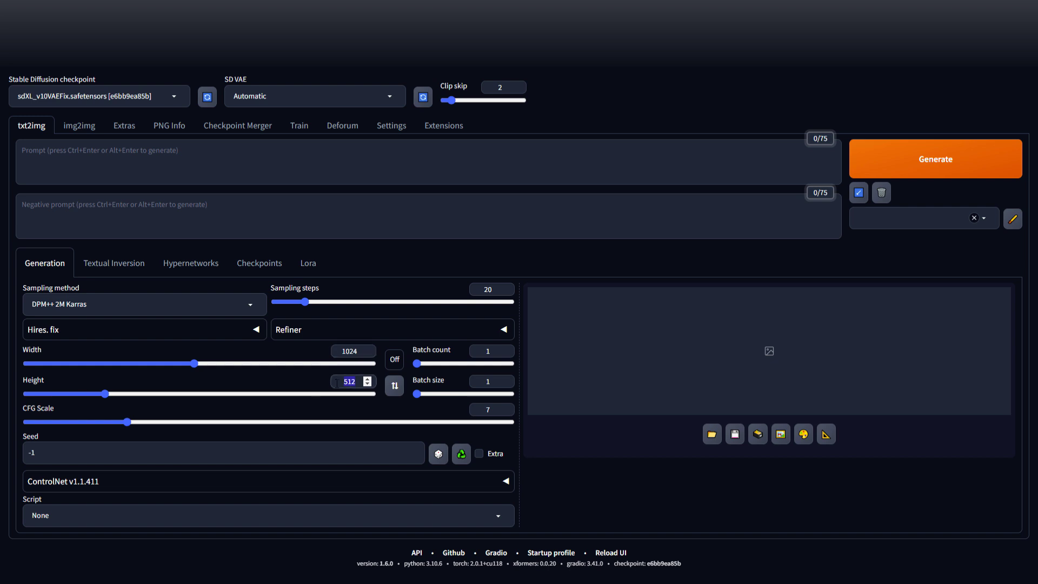
text(1024)
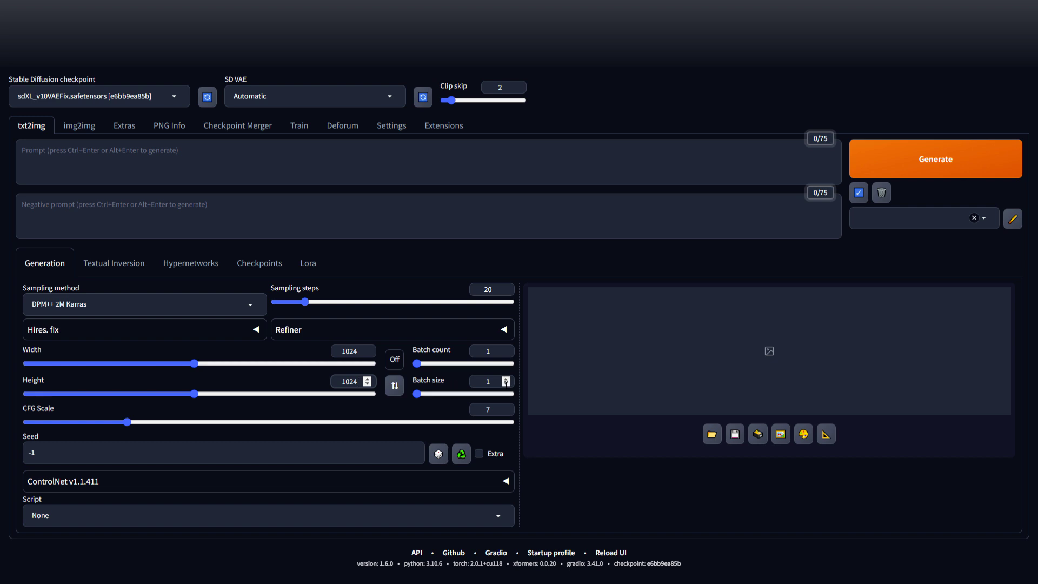
click(506, 379)
Keep the DPM++ 2M Karras sampler and set sampling steps to 25
click(250, 309)
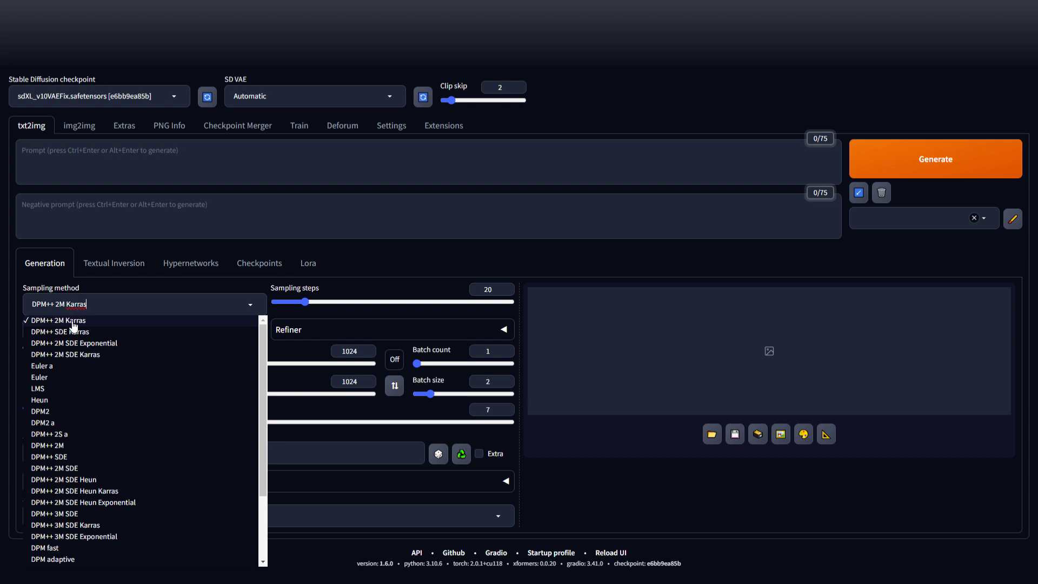
click(100, 323)
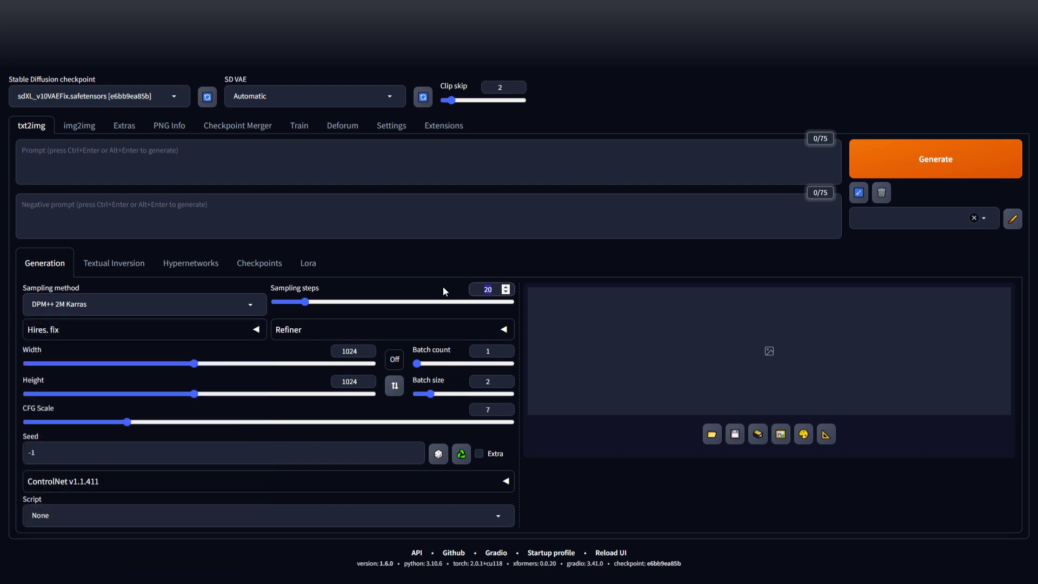
text(25)
click(466, 269)
Try CFG scale 9.5 and clip skip 4, then restore CFG 7 and clip skip 2
mouse_move(128, 423)
mouse_down()
mouse_move(191, 424)
mouse_move(112, 423)
mouse_move(193, 425)
mouse_move(110, 423)
mouse_move(129, 426)
mouse_up()
double_click(488, 410)
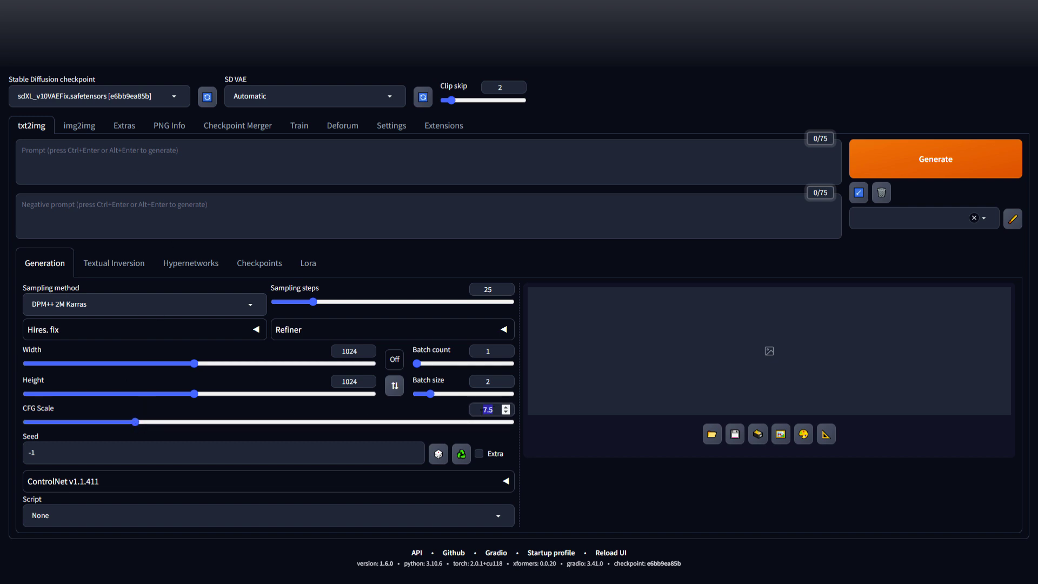
text(7)
double_click(500, 88)
click(517, 85)
click(517, 84)
click(518, 90)
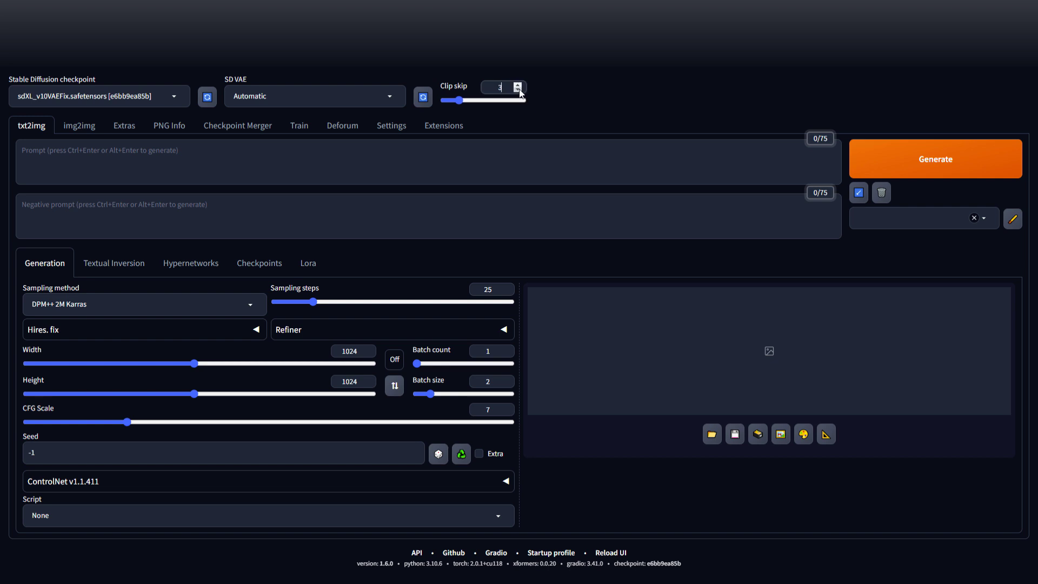
click(517, 90)
click(542, 144)
click(139, 156)
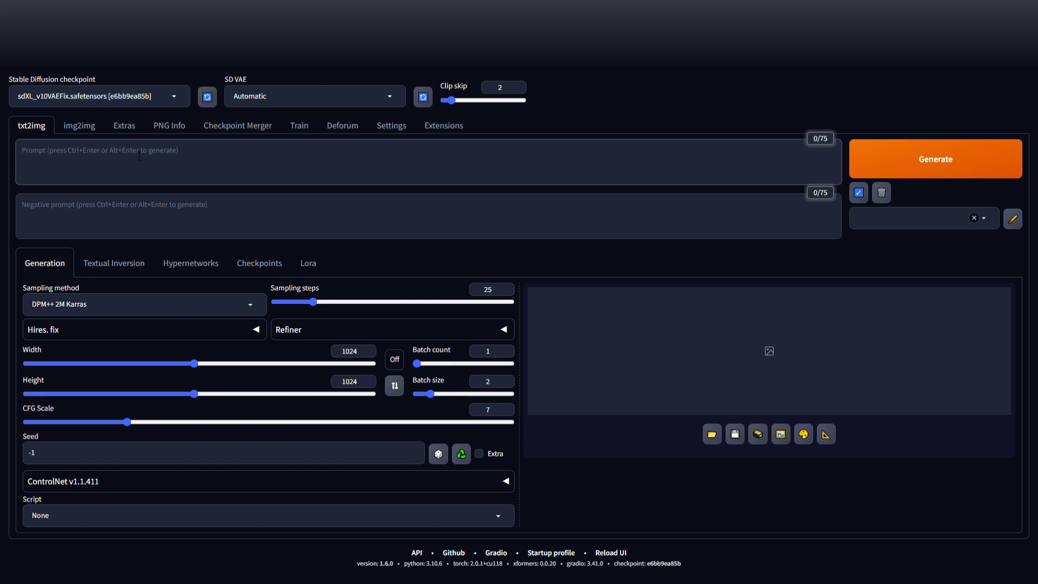
Enter the yarn-cat prompt ending 'playing in water with rainbows in the background', prefixed with 'best quality'
key(ctrl+v)
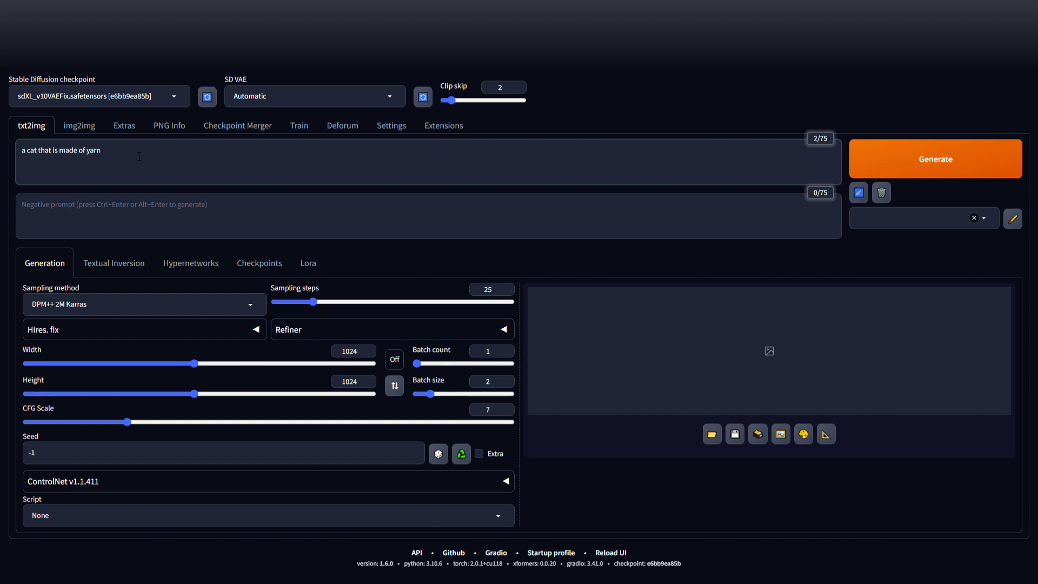
text(playing in water with rainbows in the background)
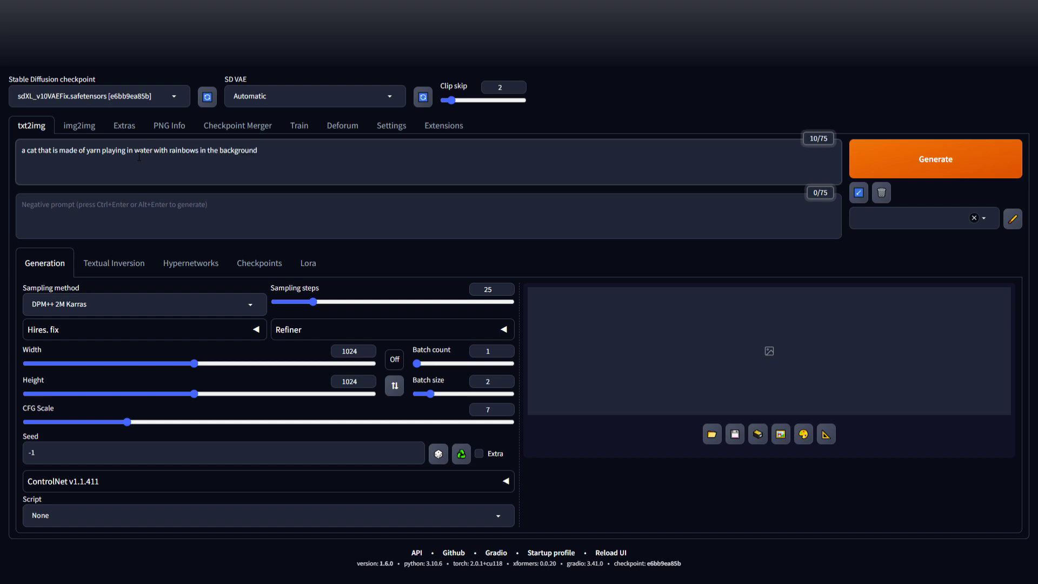
text(best quality,)
text(realistic cinematic picture of)
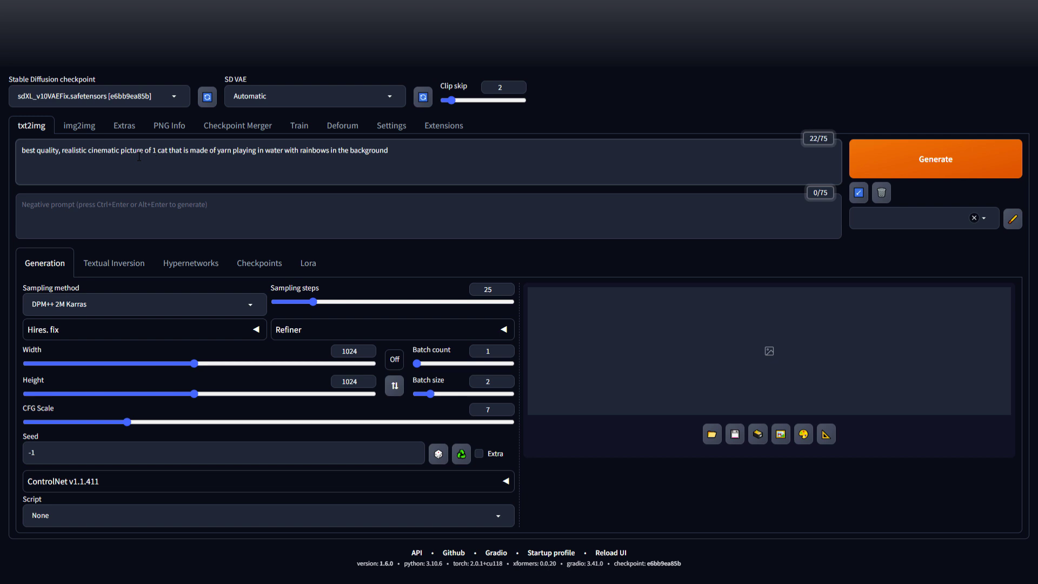
Remove 'that is' and append 'epic pose, depth of field, cyberpunk' to the prompt
key(ctrl+BackSpace)
key(ctrl+BackSpace)
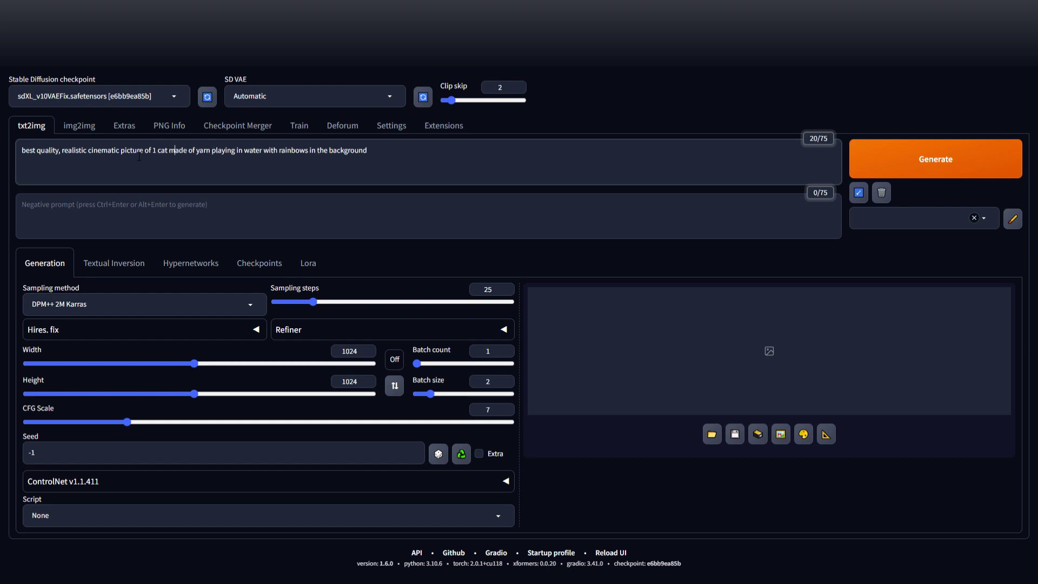
key(ctrl+Right)
text(epic pose, depth of field, cyberpunk)
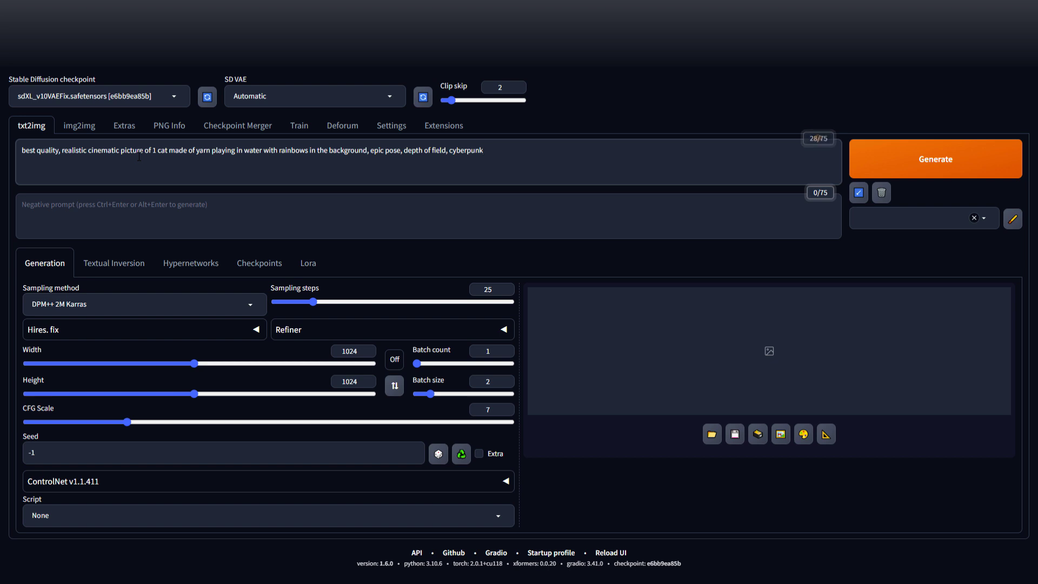
click(21, 206)
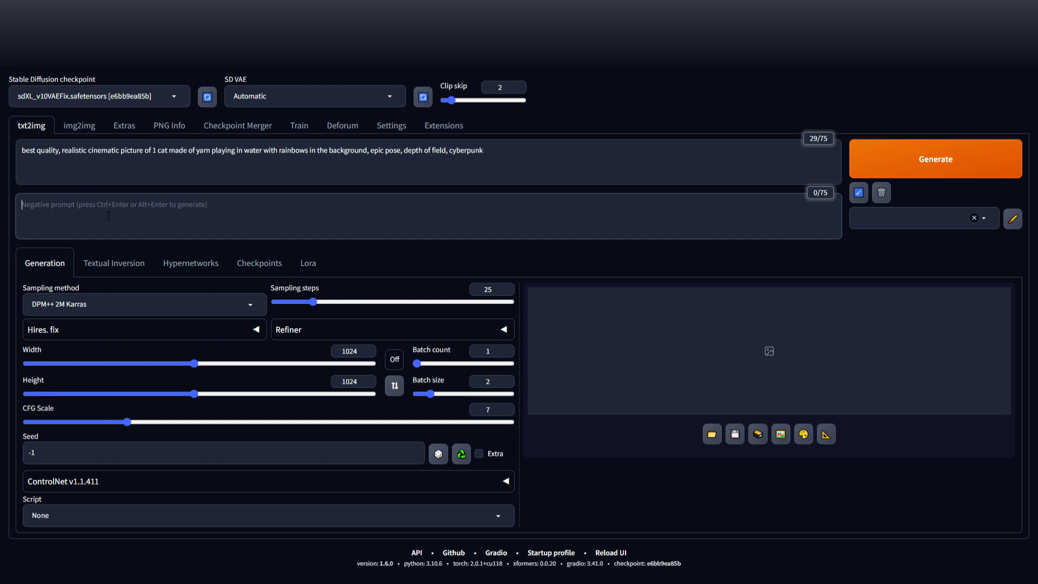
Paste the negative prompt 'bad, low quality, worst quality, fake, cgi, rendering, bad prompt' and generate
text(bad, low quality, worst quality, fake, cgi, rendering, bad prompt)
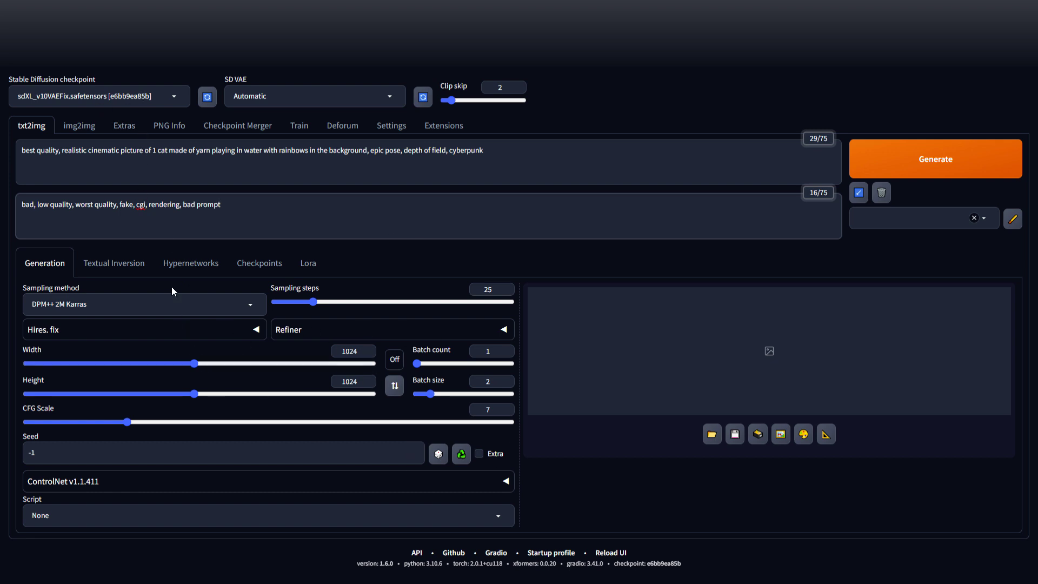
click(169, 208)
click(916, 156)
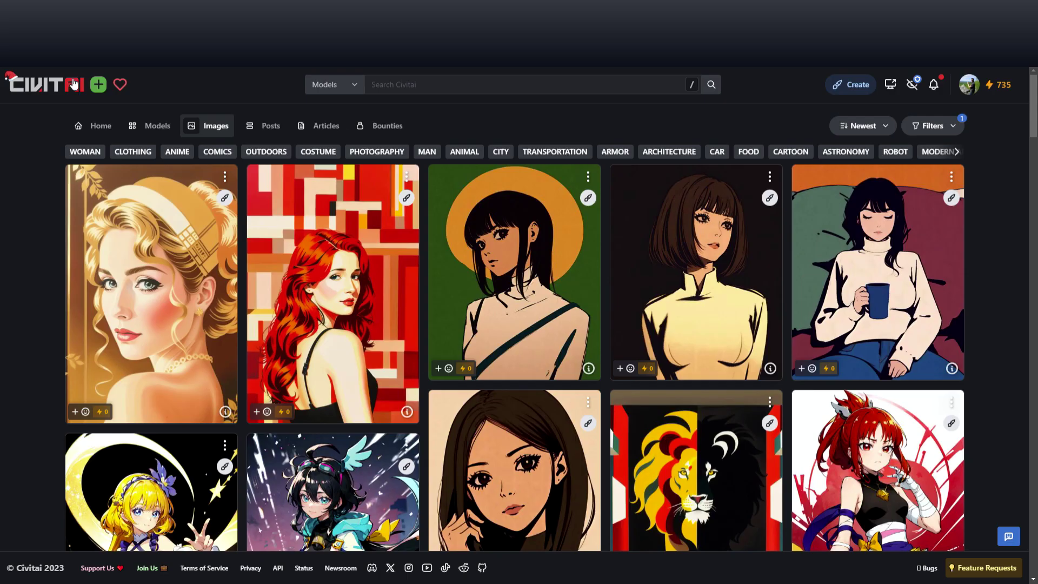
Browse the Civitai Images feed and view the dripping-skulls image's resources and generation data
scroll(400, 215, down, 3)
scroll(394, 217, down, 12)
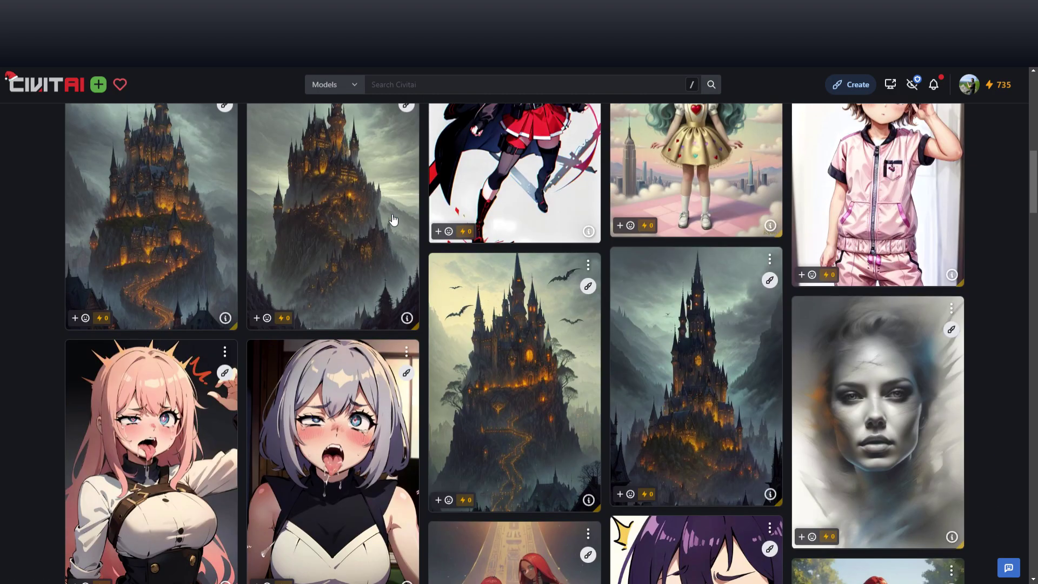
scroll(392, 218, down, 15)
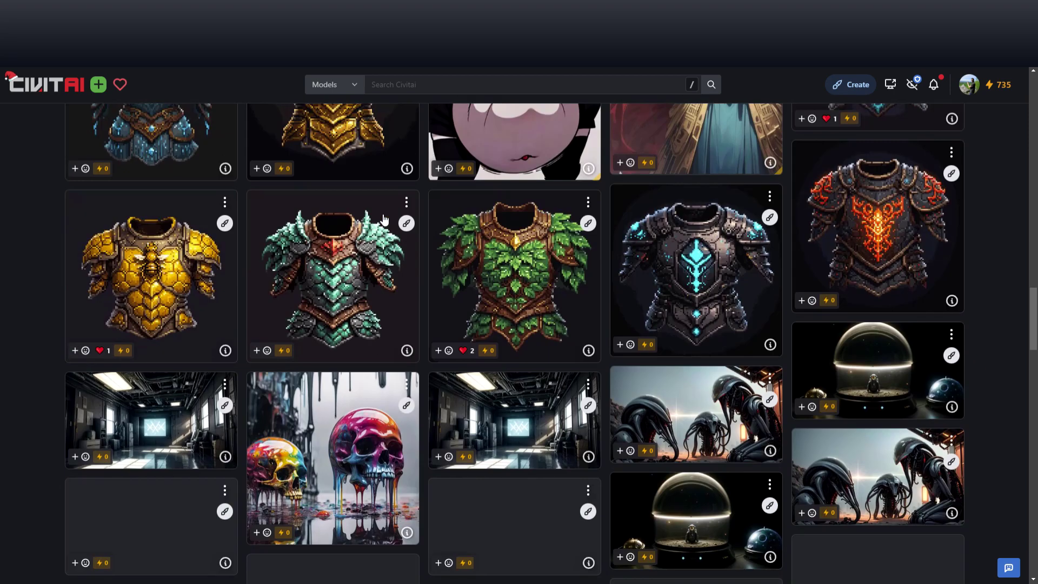
scroll(378, 215, down, 4)
scroll(721, 365, up, 9)
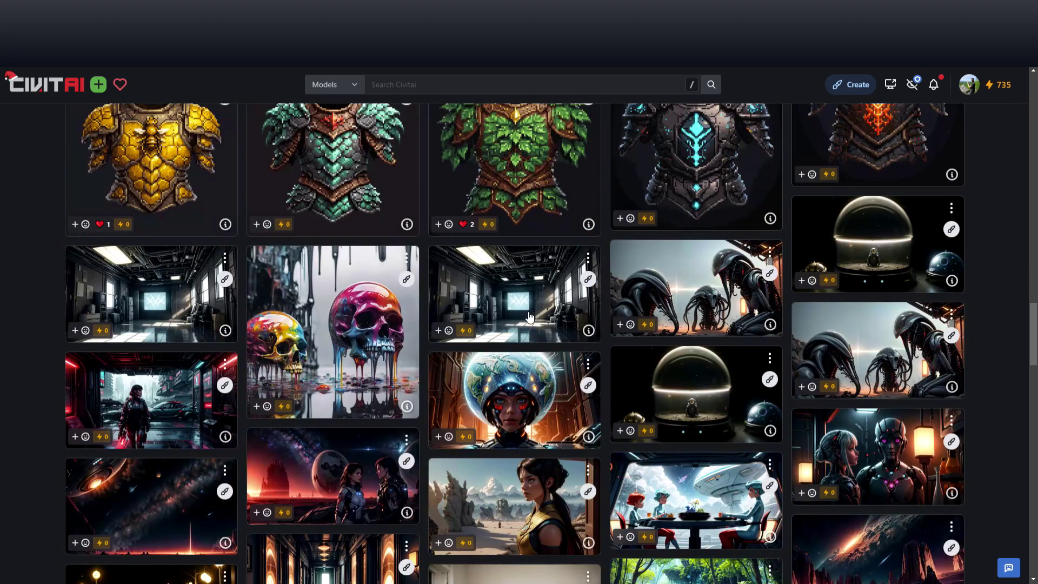
click(365, 327)
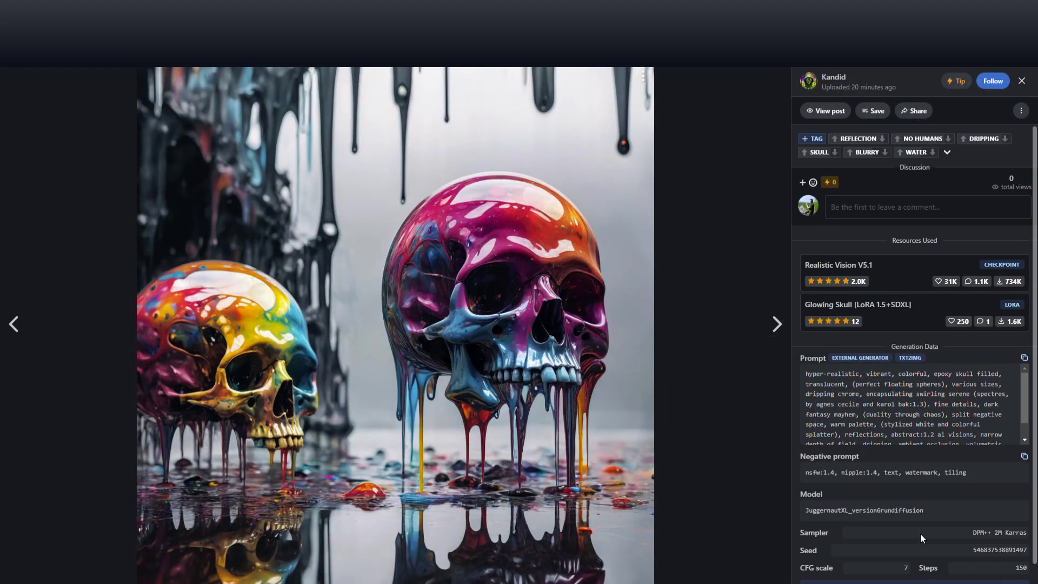
scroll(921, 533, down, 1)
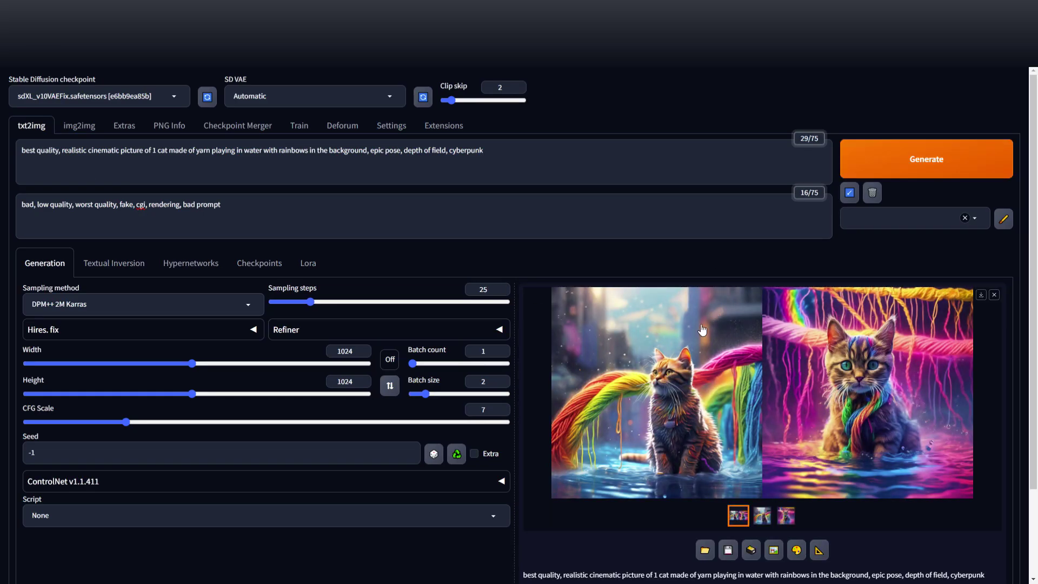
Inspect both generated yarn-cat images full screen and in the gallery, ending on the pink neon cat
click(700, 325)
key(Right)
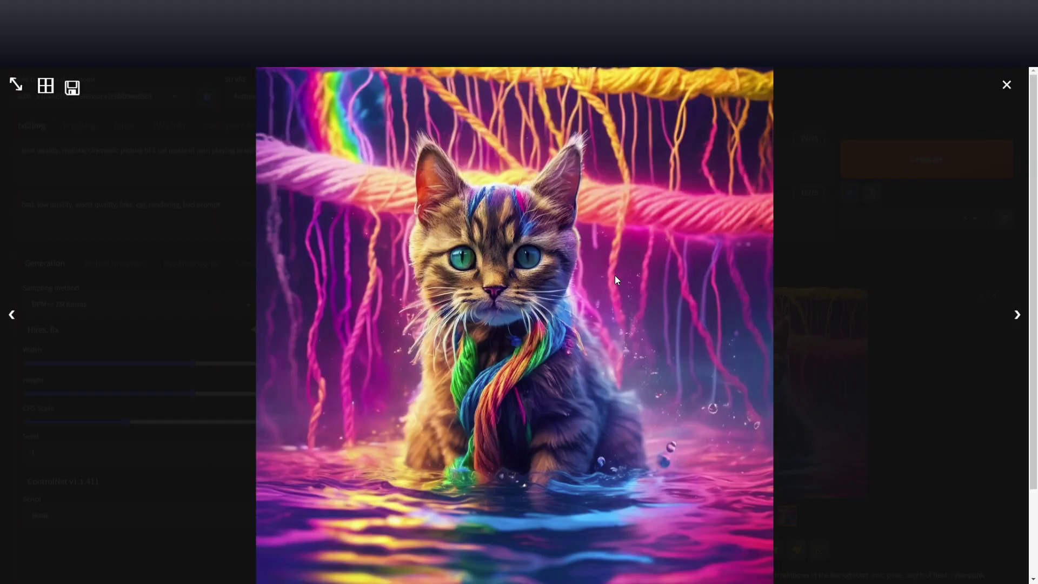
key(Left)
click(1007, 85)
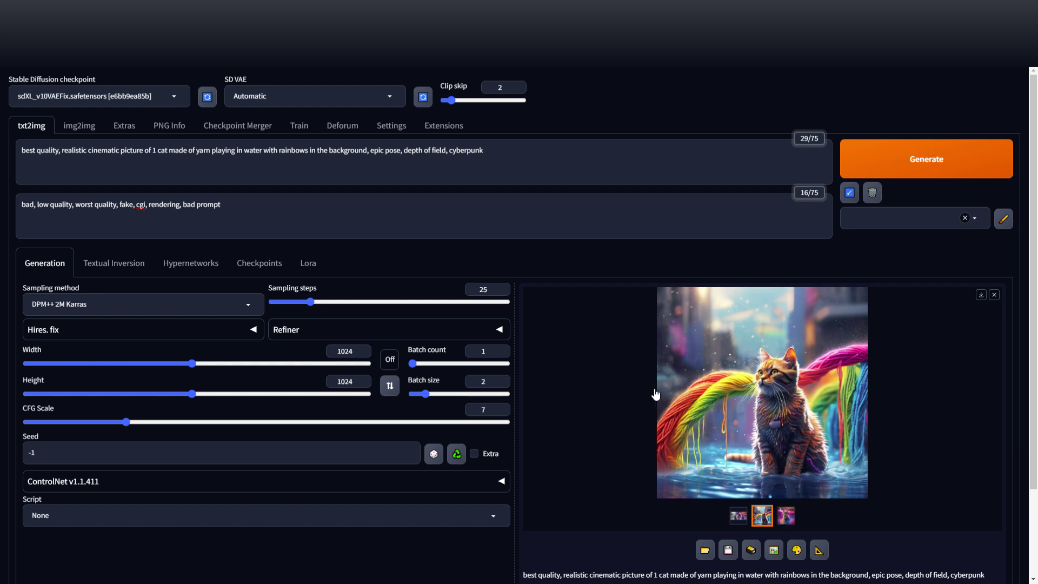
click(786, 515)
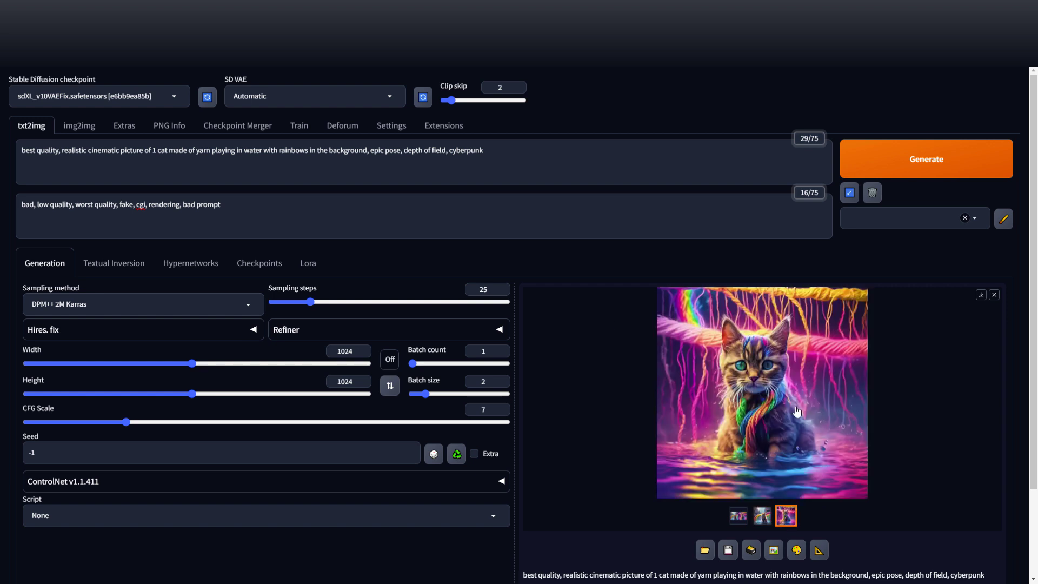
click(779, 379)
click(1007, 87)
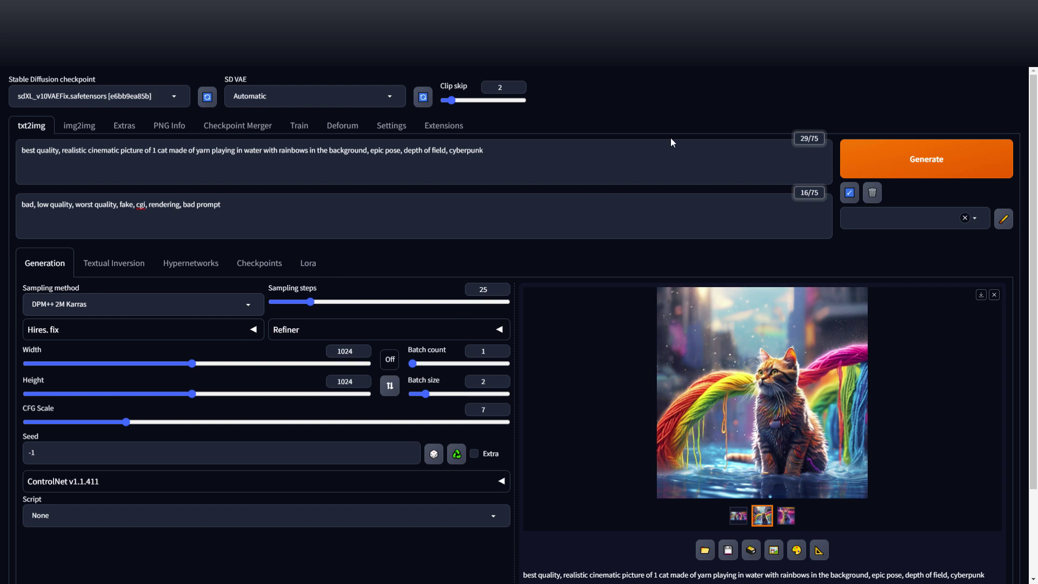
key(Right)
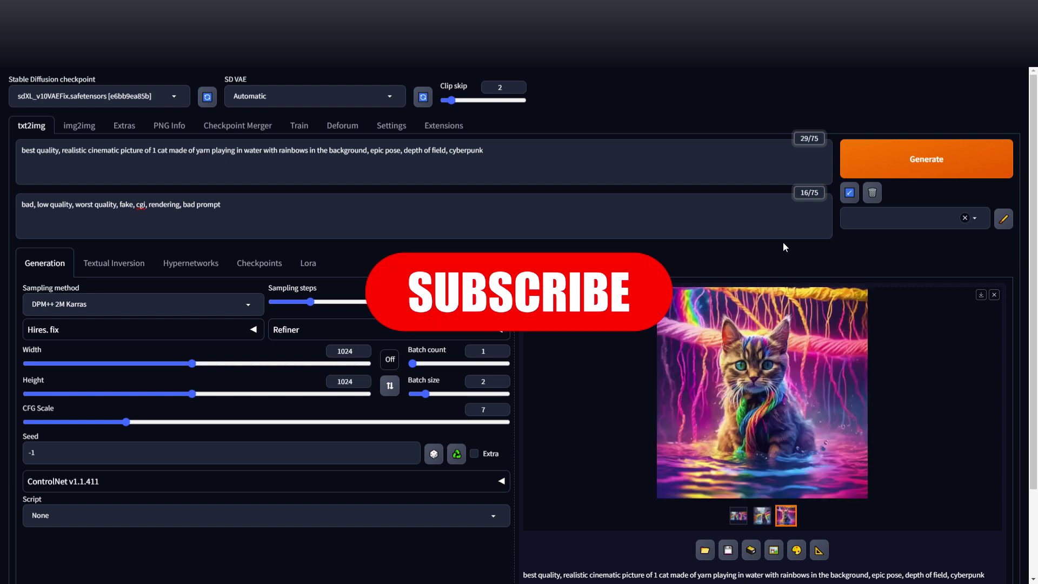